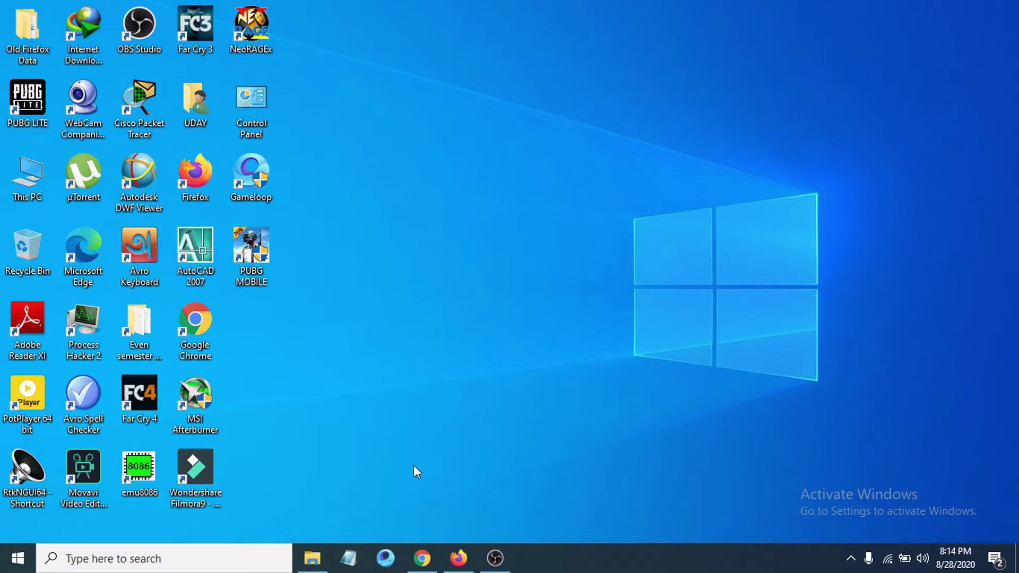
Return to Chrome and open the 'OpenShot Video Editor | Free, Open, and Award-Winning' result
click(421, 558)
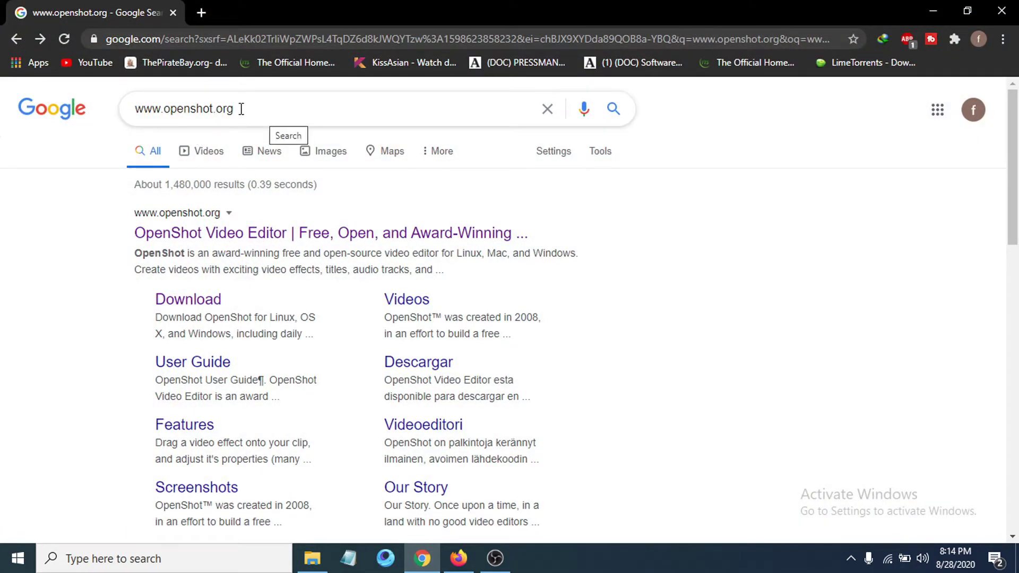
click(228, 236)
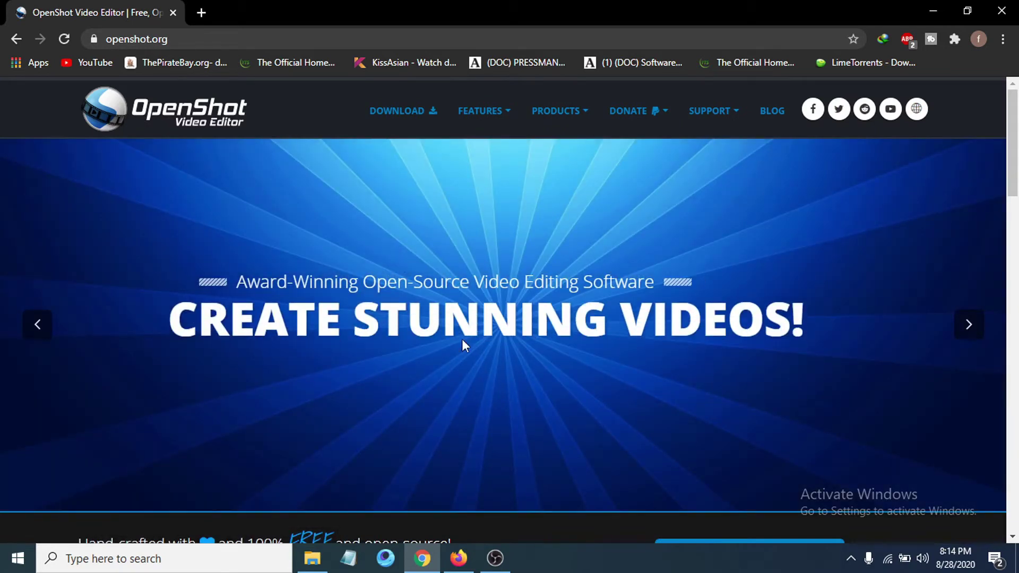
Scroll the openshot.org homepage and follow 'Download v2.5.1' to the Windows 64-bit download page
scroll(470, 348, down, 1)
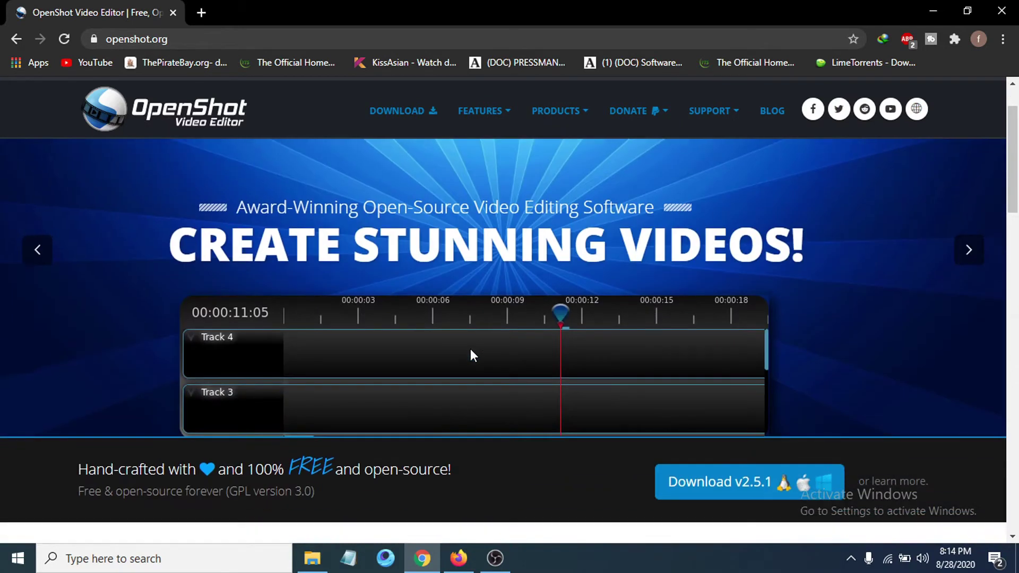
scroll(472, 357, down, 3)
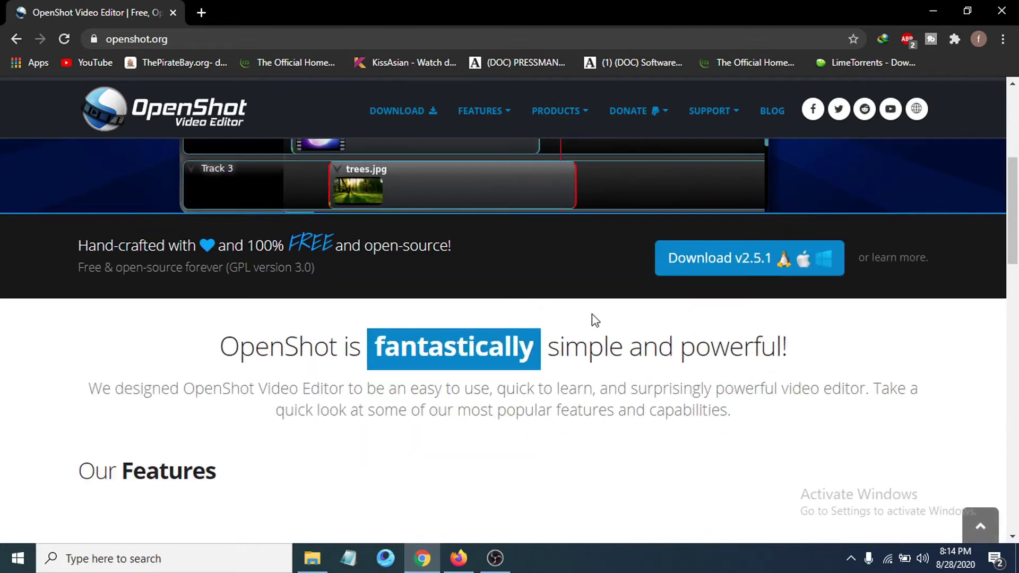
scroll(580, 313, up, 2)
scroll(579, 313, down, 1)
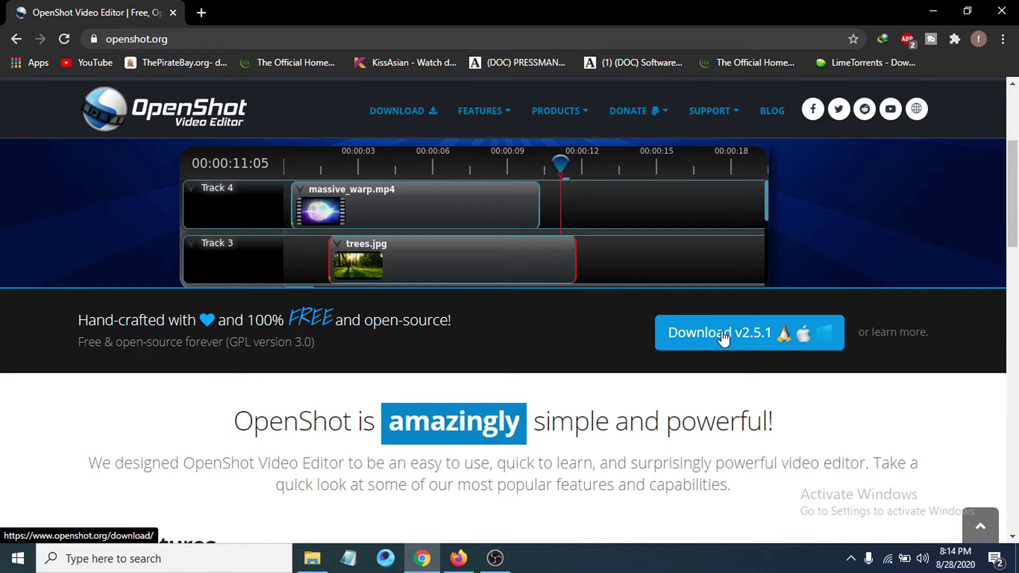
scroll(521, 351, up, 3)
scroll(509, 353, down, 1)
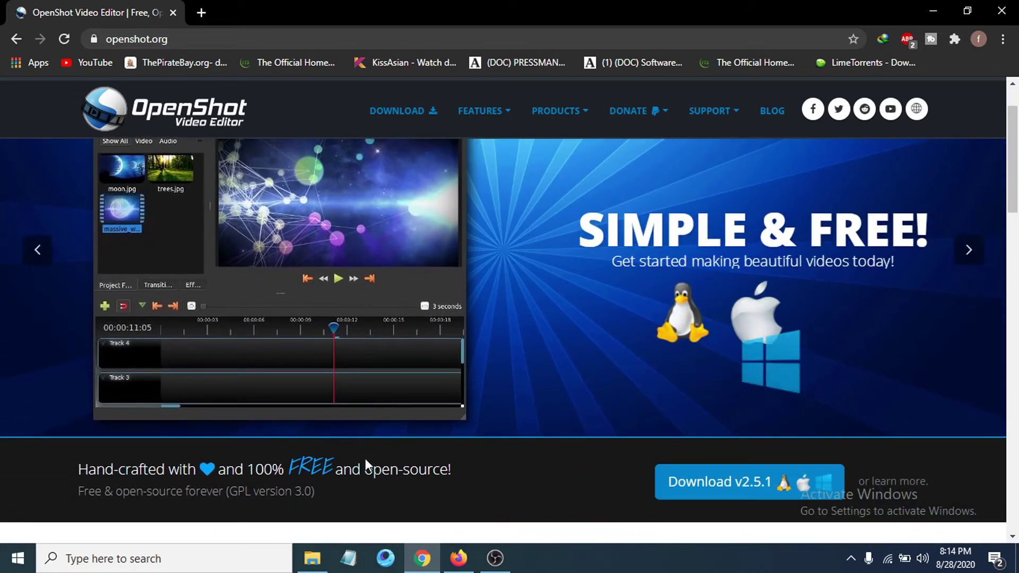
scroll(520, 470, down, 3)
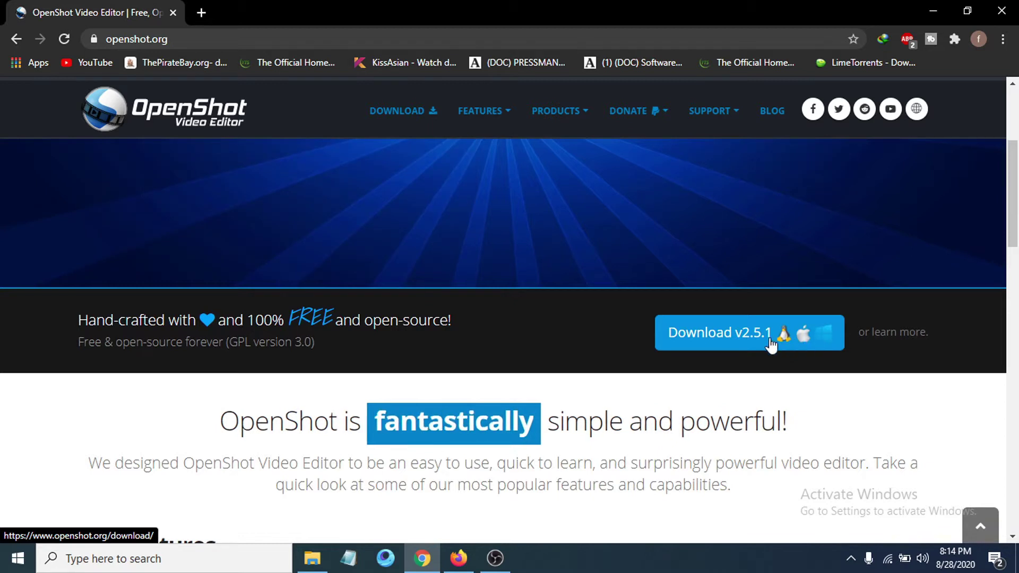
click(715, 340)
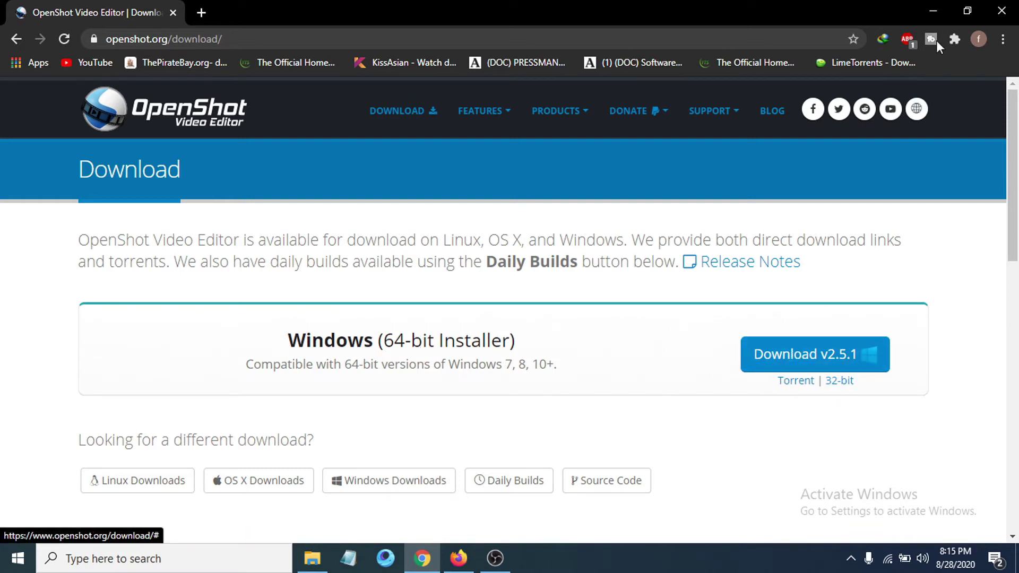
Check This PC's Properties to confirm a 64-bit Windows 10 Pro system, then close it
click(937, 10)
right_click(552, 200)
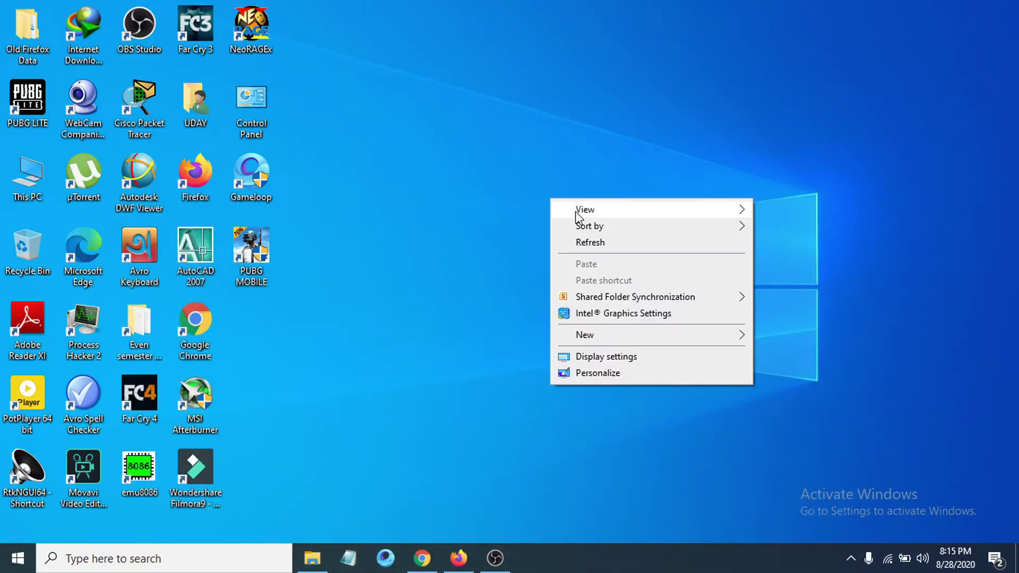
click(608, 243)
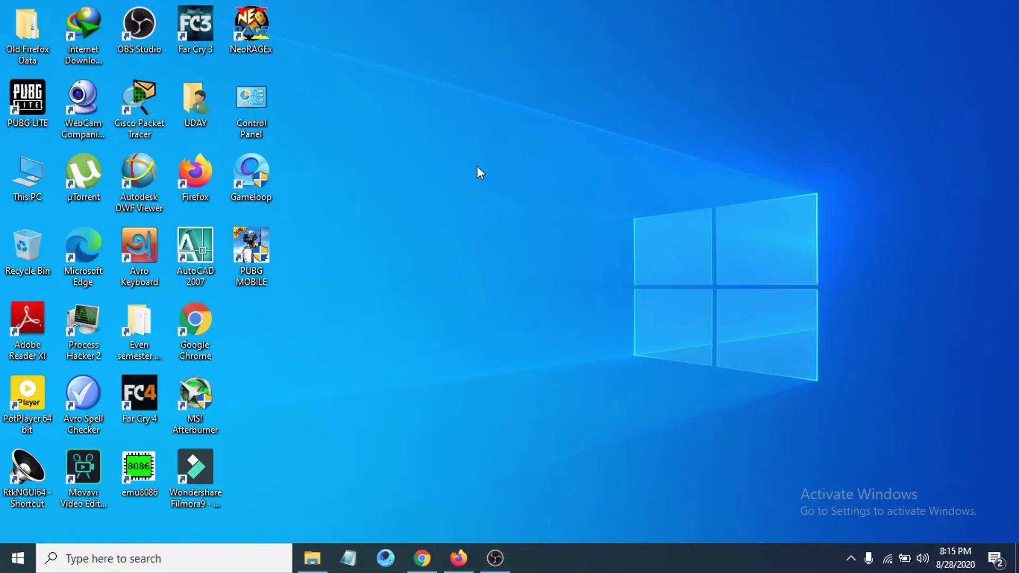
right_click(22, 181)
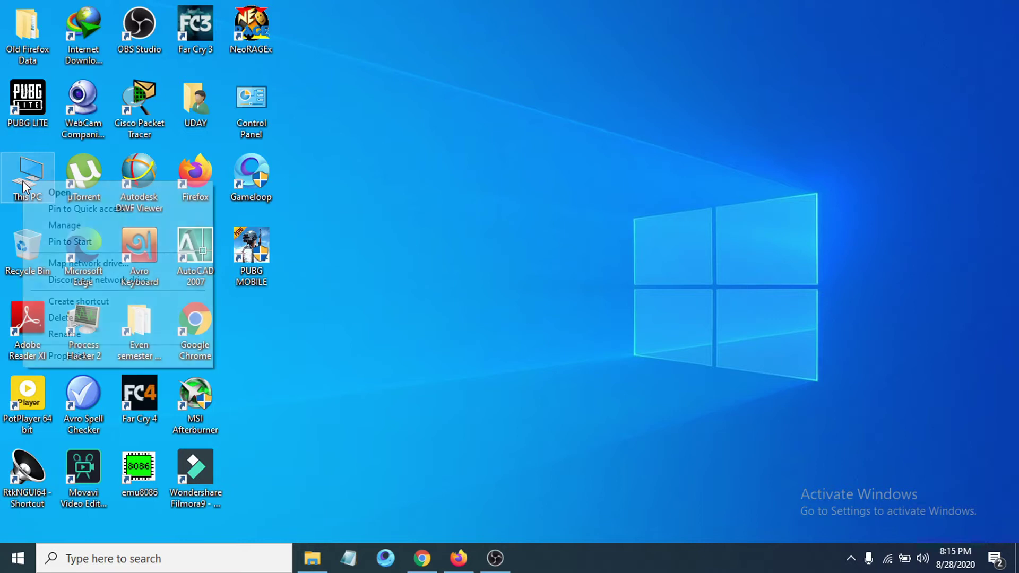
click(94, 358)
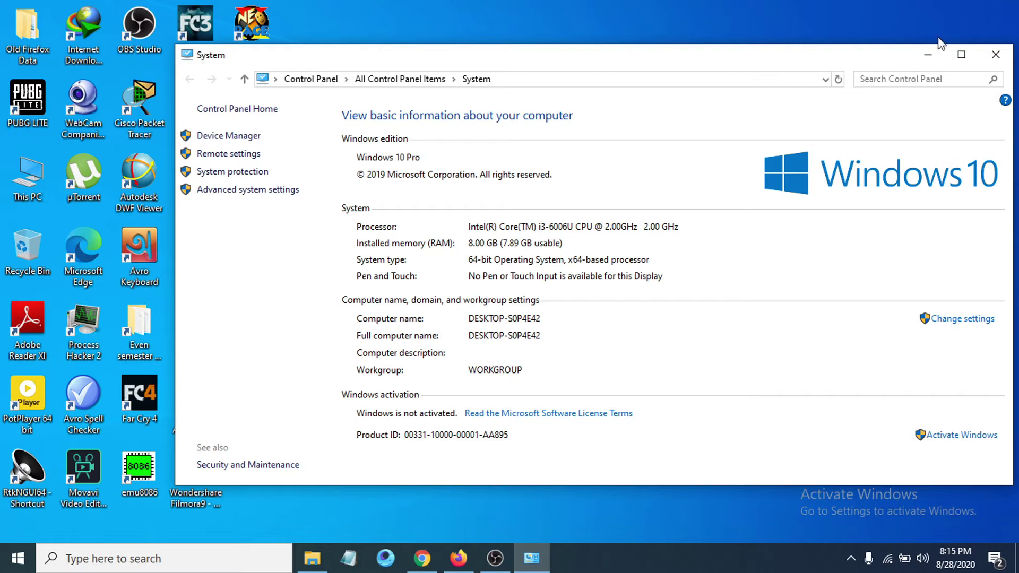
click(996, 54)
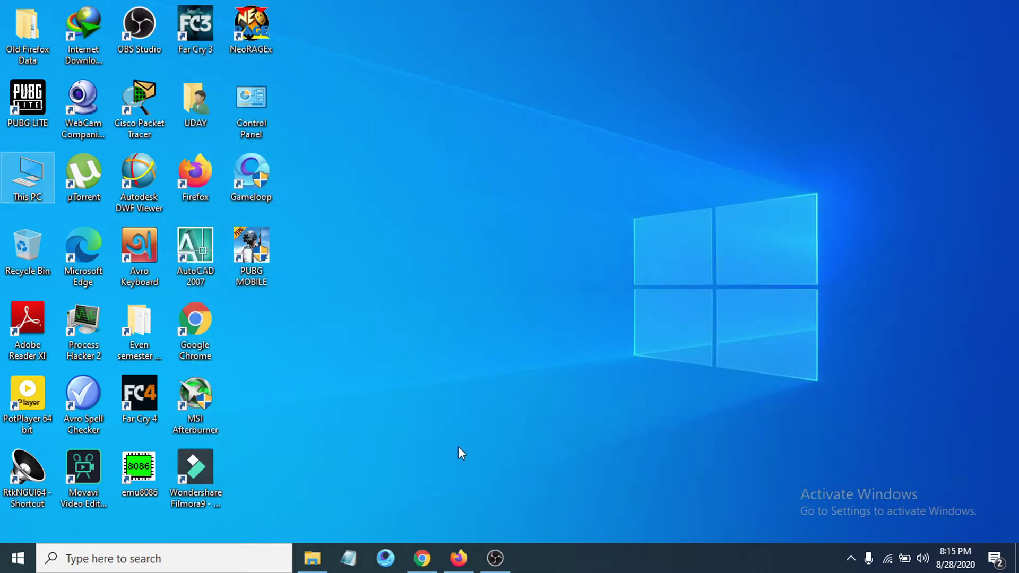
Download the OpenShot v2.5.1 Windows 64-bit installer through Internet Download Manager
click(422, 557)
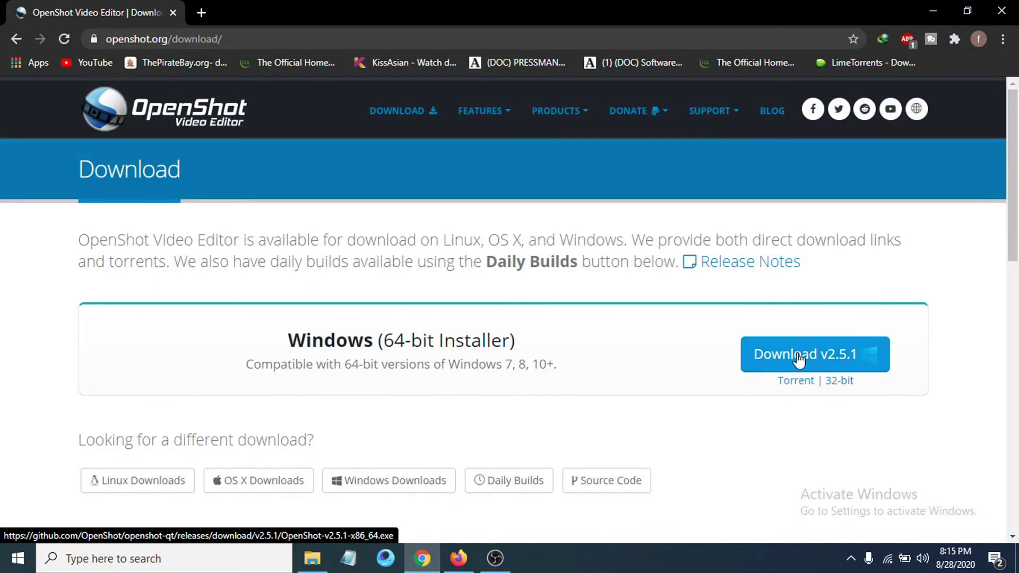
click(799, 359)
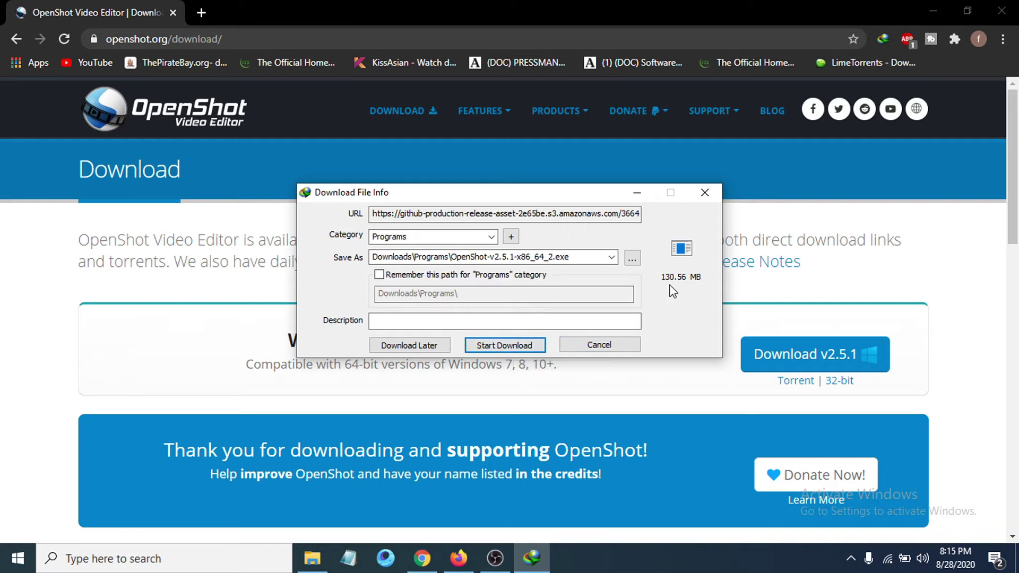
click(510, 345)
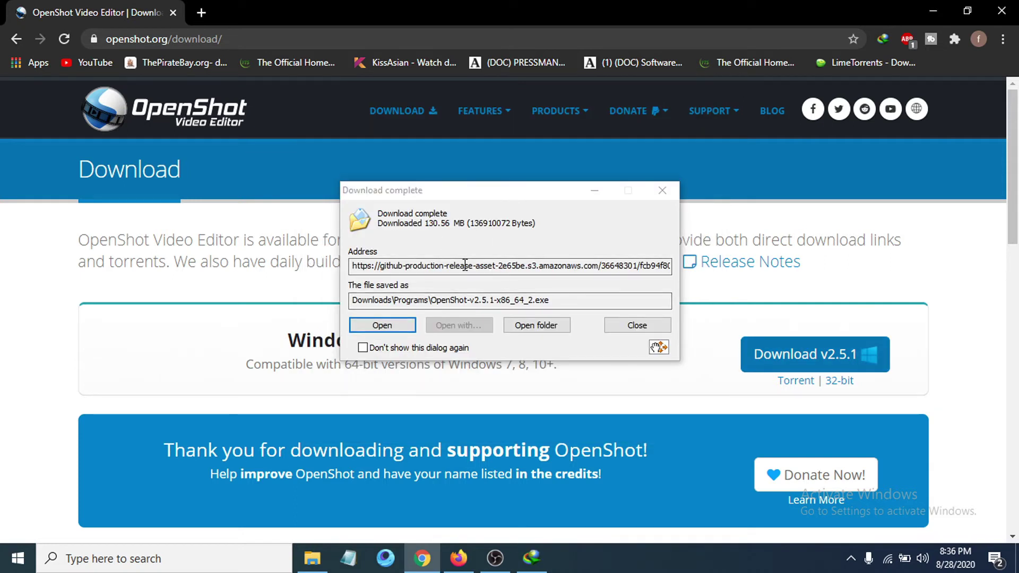
Run OpenShot-v2.5.1-x86_64_2.exe from the Downloads\Programs folder in File Explorer
click(661, 191)
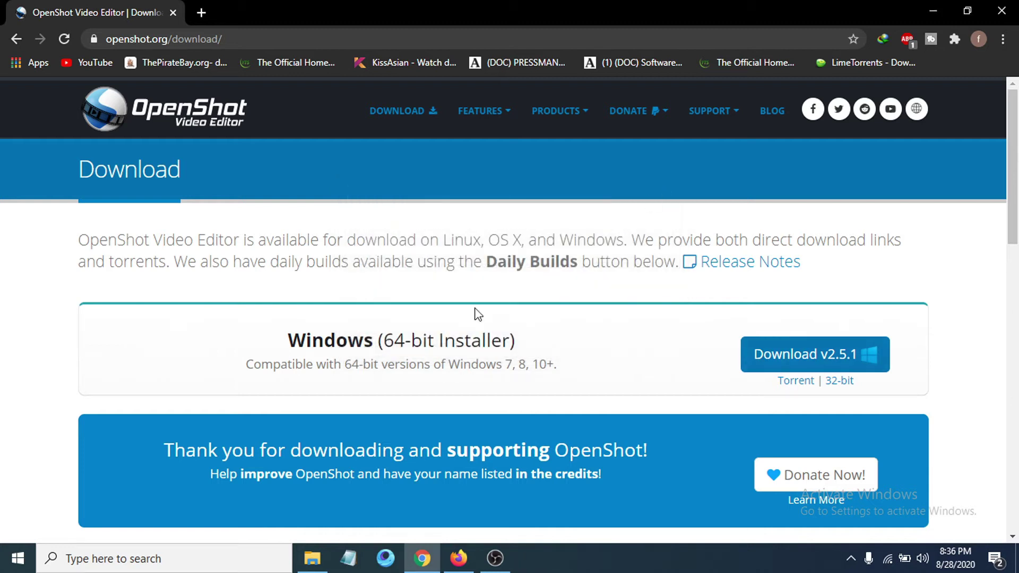
click(320, 512)
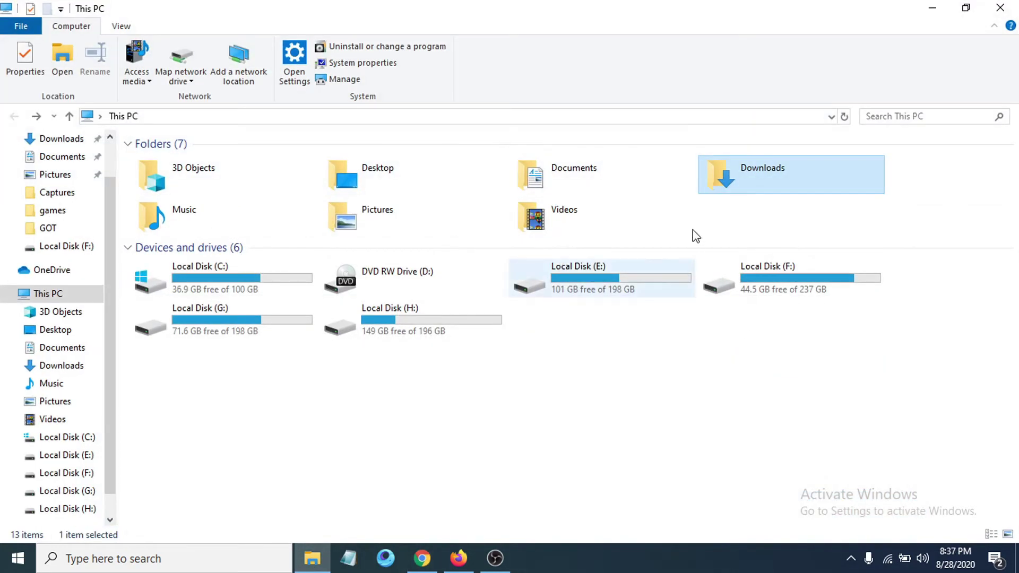
double_click(765, 186)
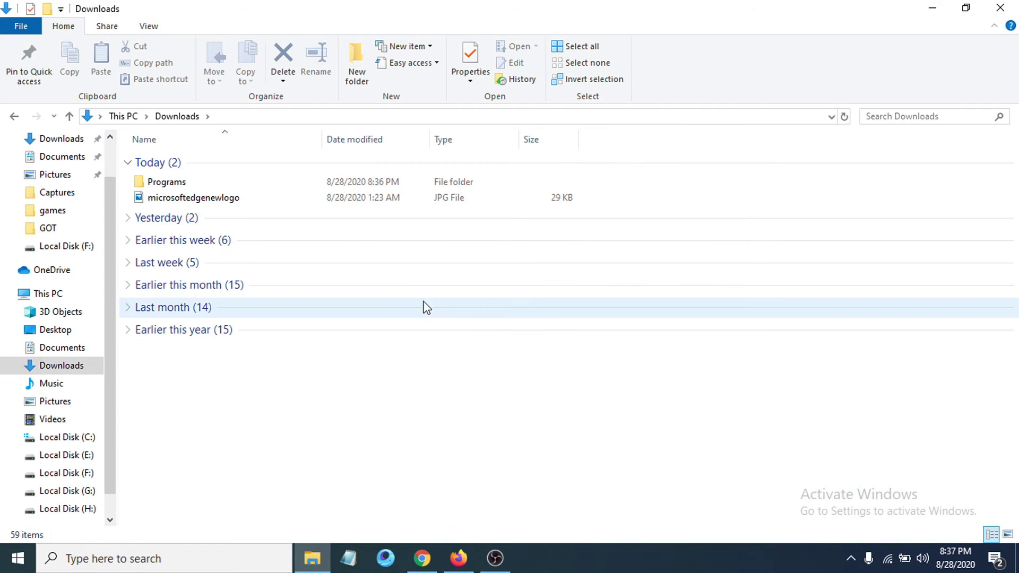
double_click(181, 187)
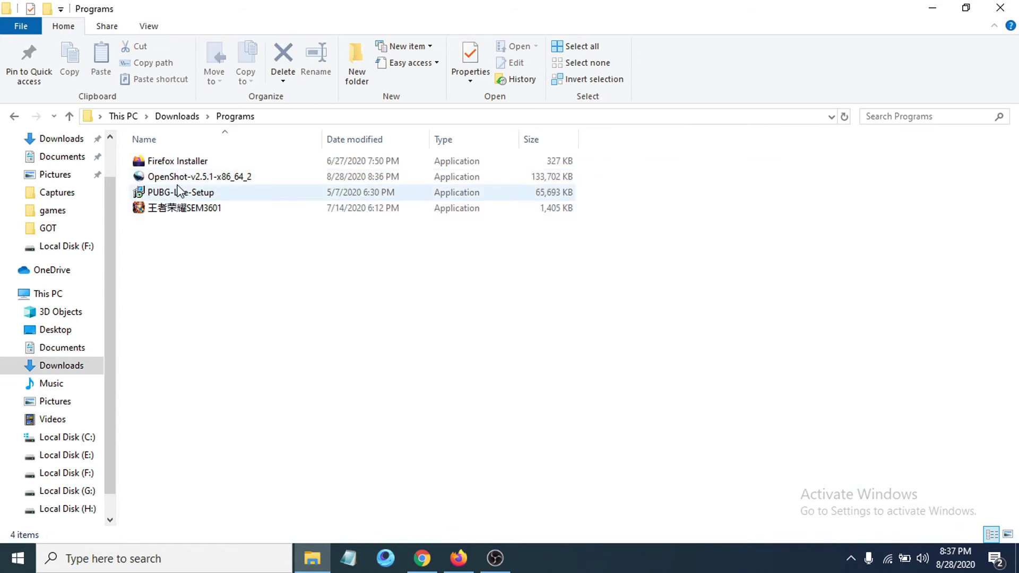
double_click(215, 177)
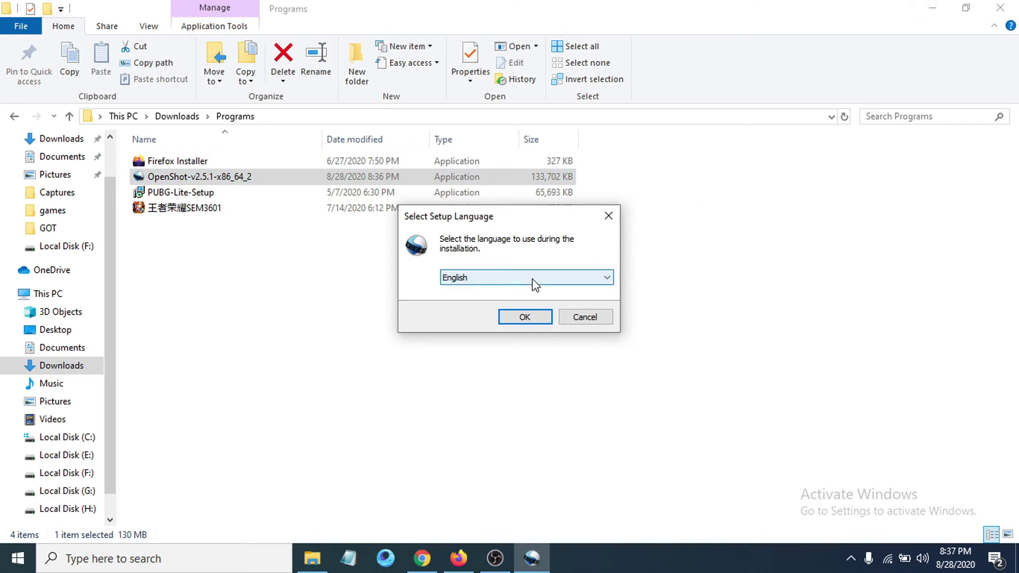
Choose English as the setup language and accept the OpenShot licence agreement
click(932, 8)
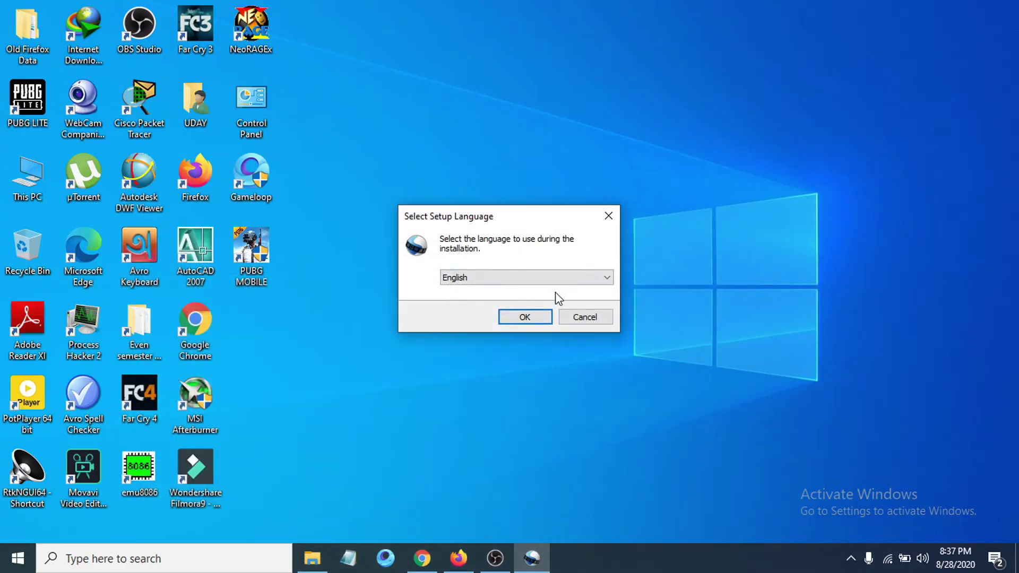
click(539, 320)
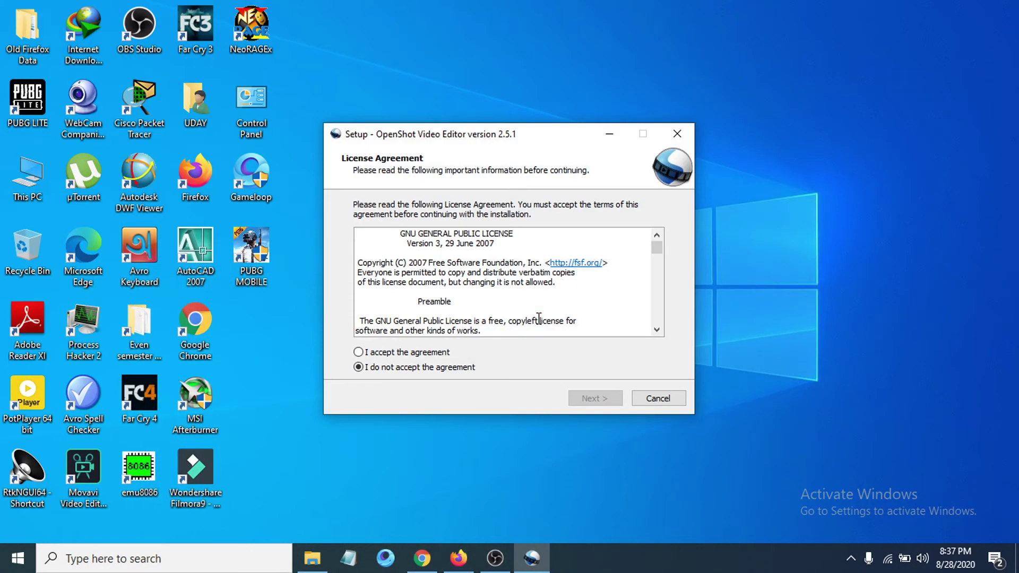
click(358, 352)
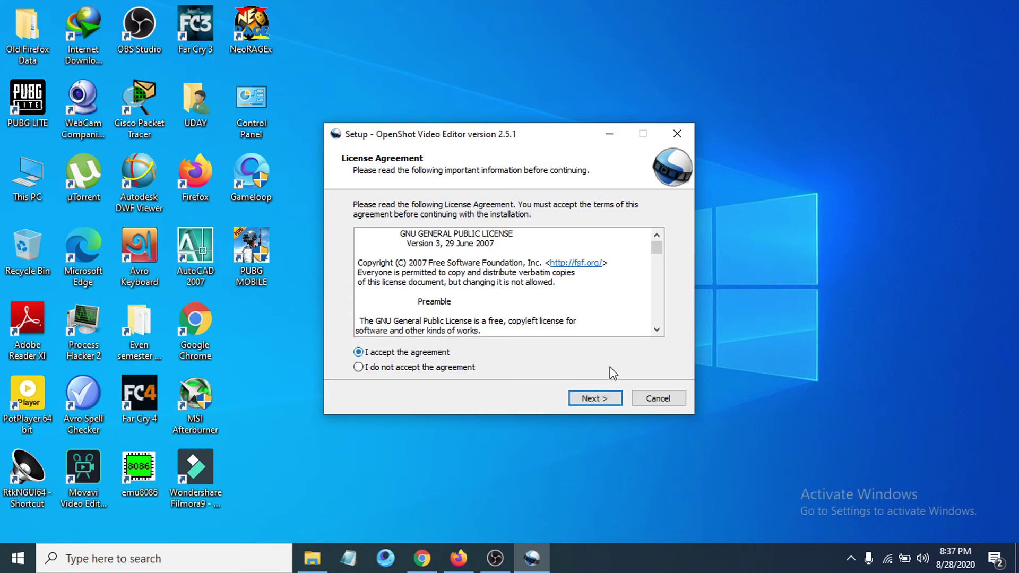
click(595, 398)
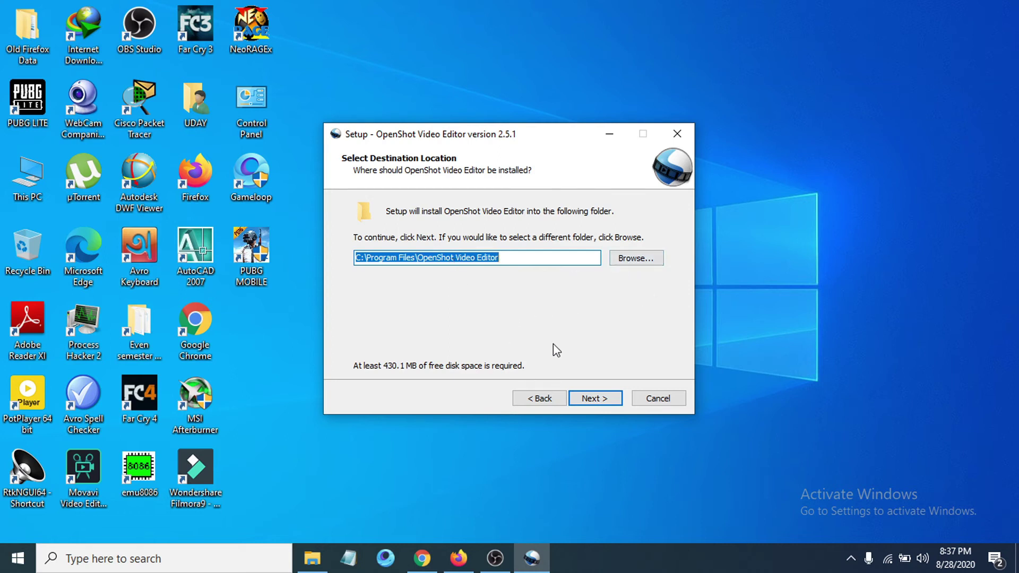
Keep C:\Program Files\OpenShot Video Editor and select only the desktop shortcut task
click(591, 398)
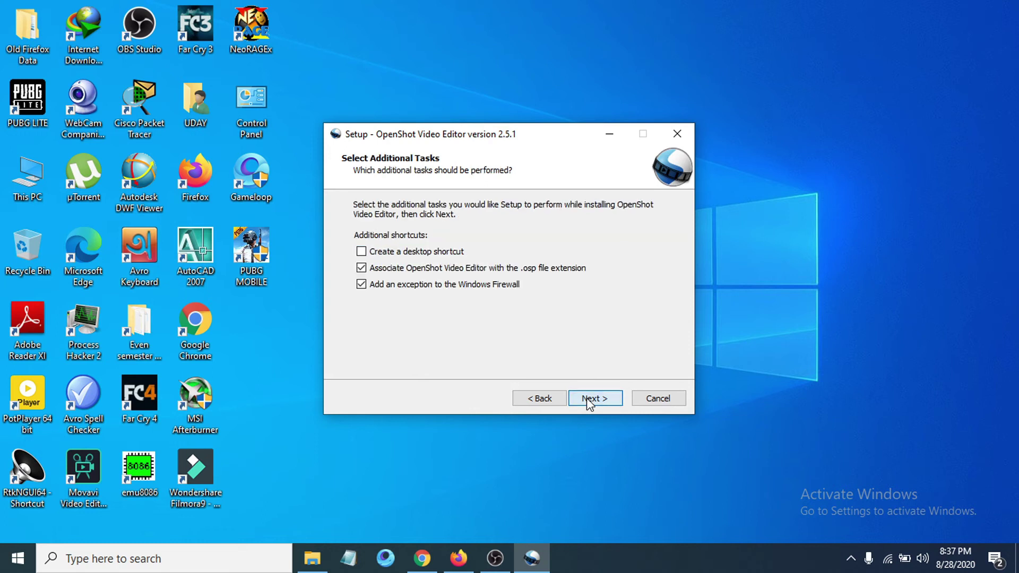
click(361, 251)
click(361, 268)
click(361, 284)
click(587, 400)
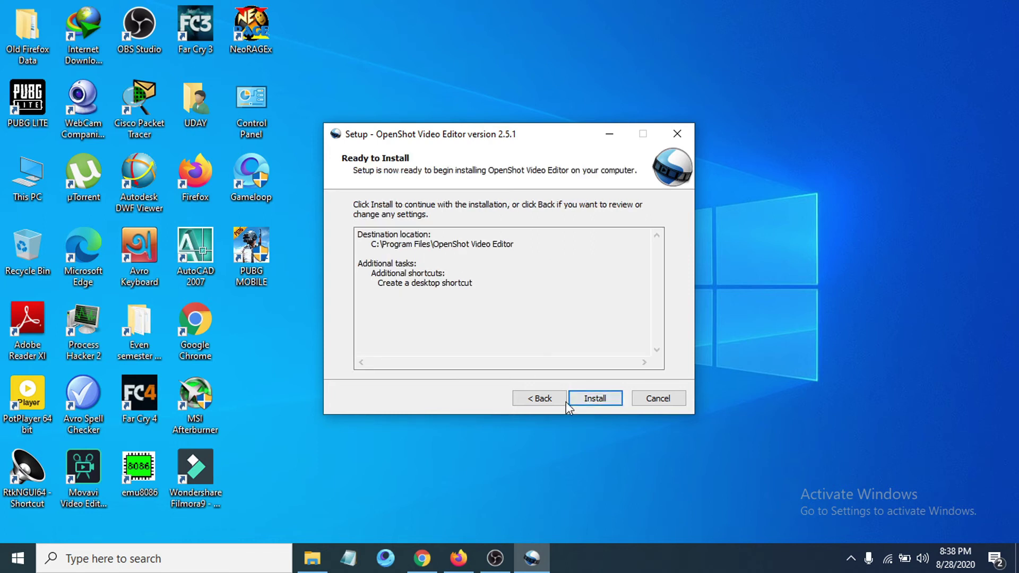
Install OpenShot Video Editor 2.5.1 and finish the wizard with launching enabled
click(601, 400)
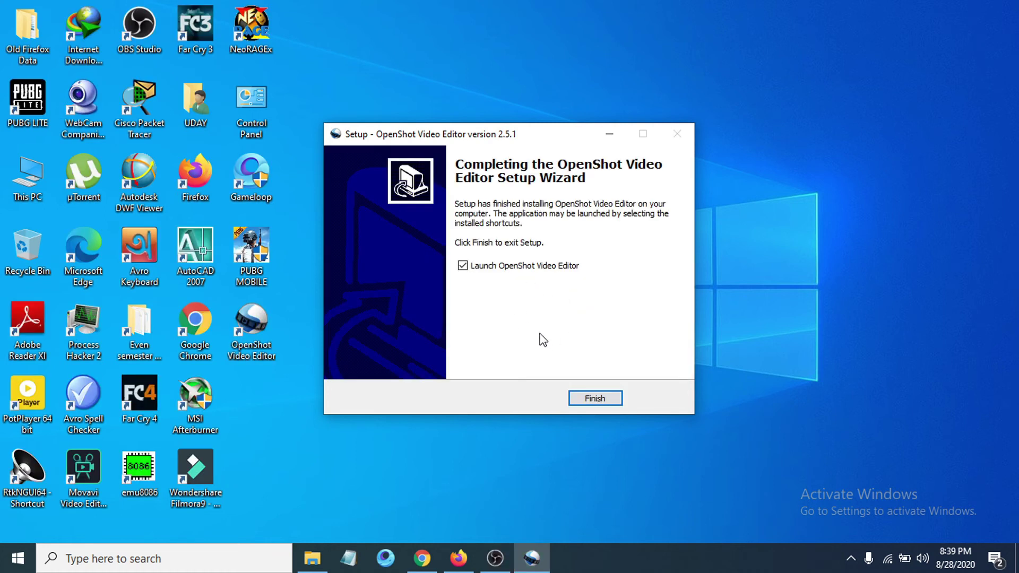
click(595, 398)
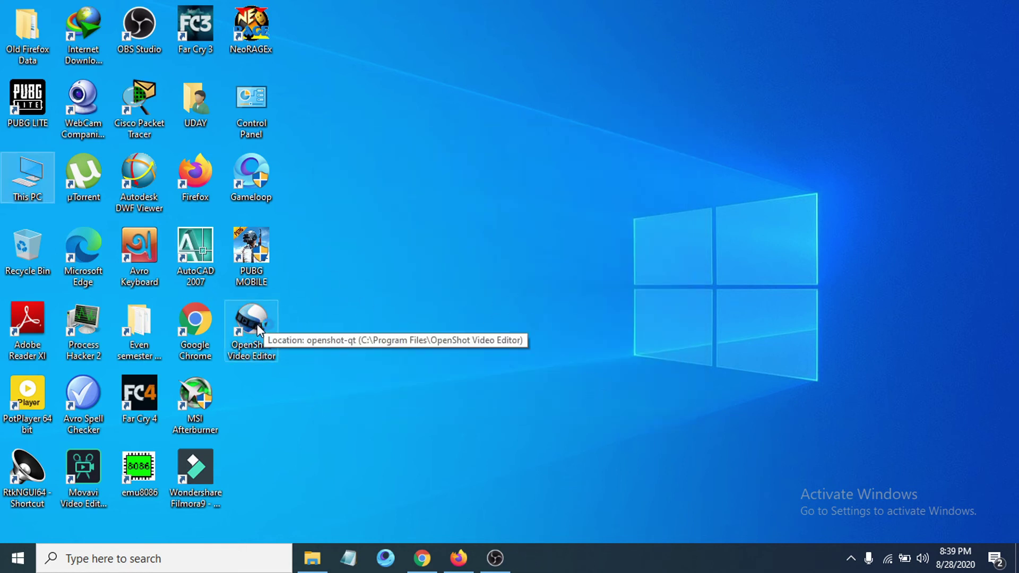
Refresh the desktop, launch OpenShot from its shortcut, and step through the welcome tutorial tips
right_click(365, 245)
click(431, 288)
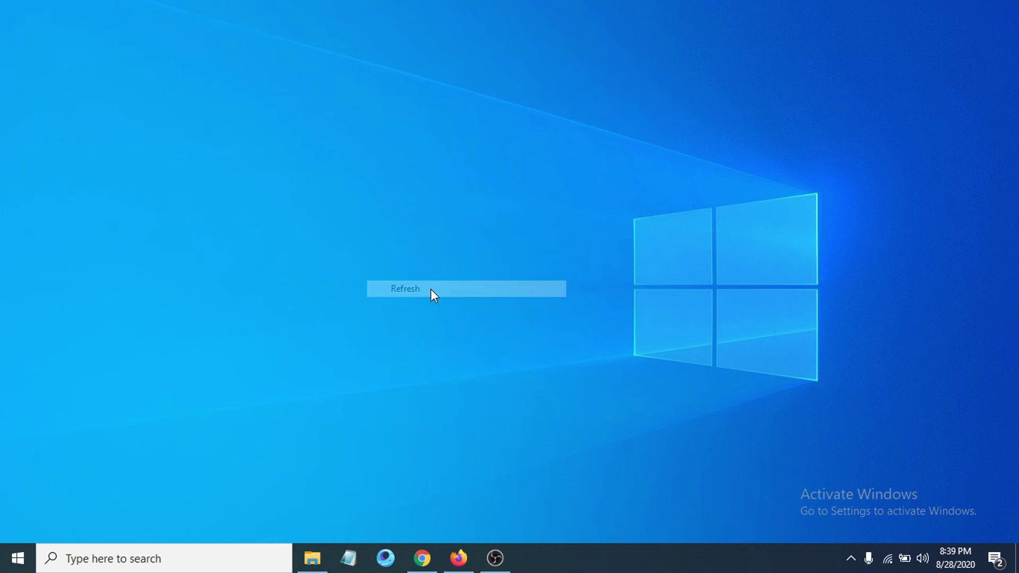
double_click(255, 328)
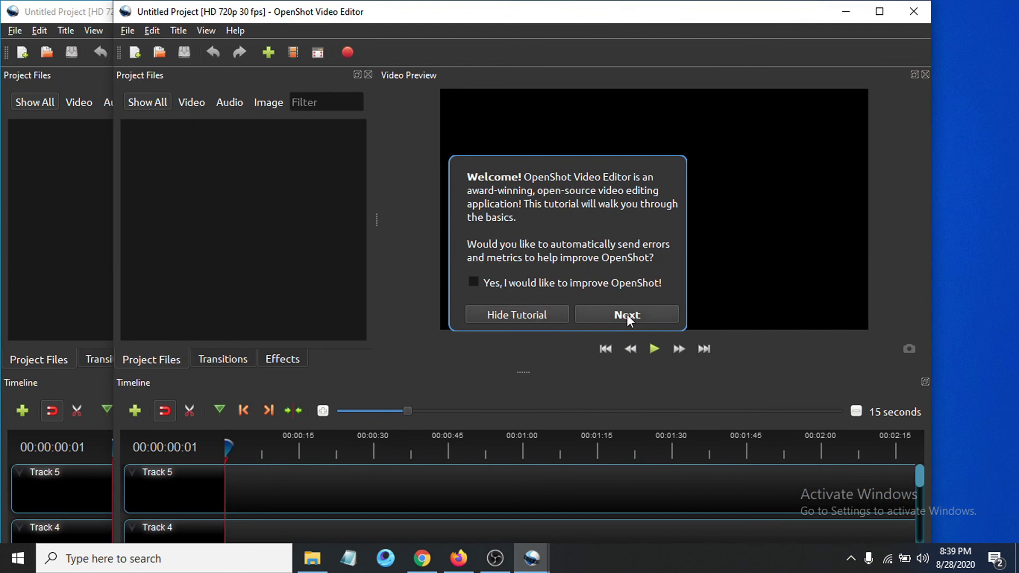
click(609, 317)
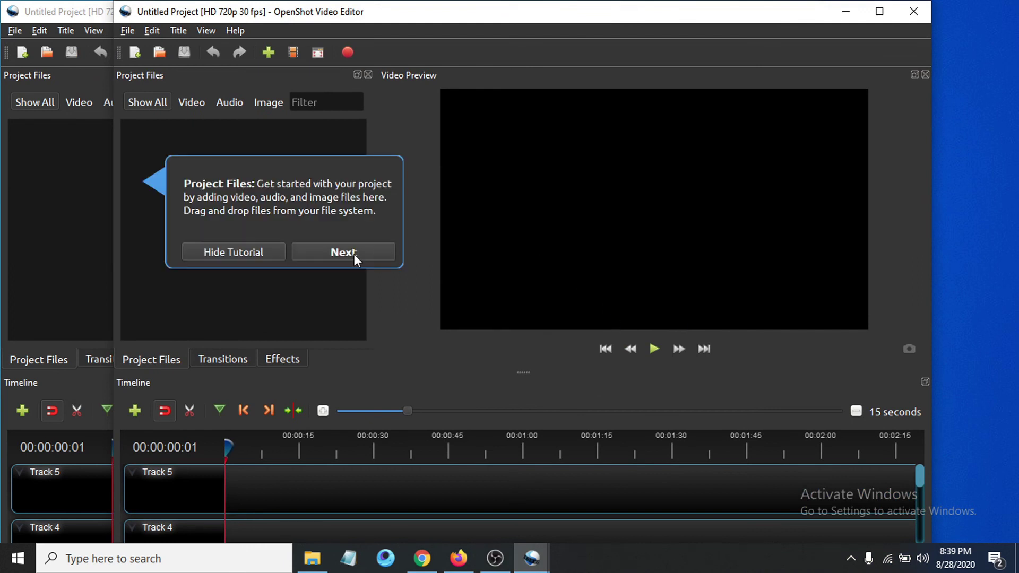
click(355, 256)
Maximize and restore the OpenShot window, then minimize it to show the desktop
click(878, 12)
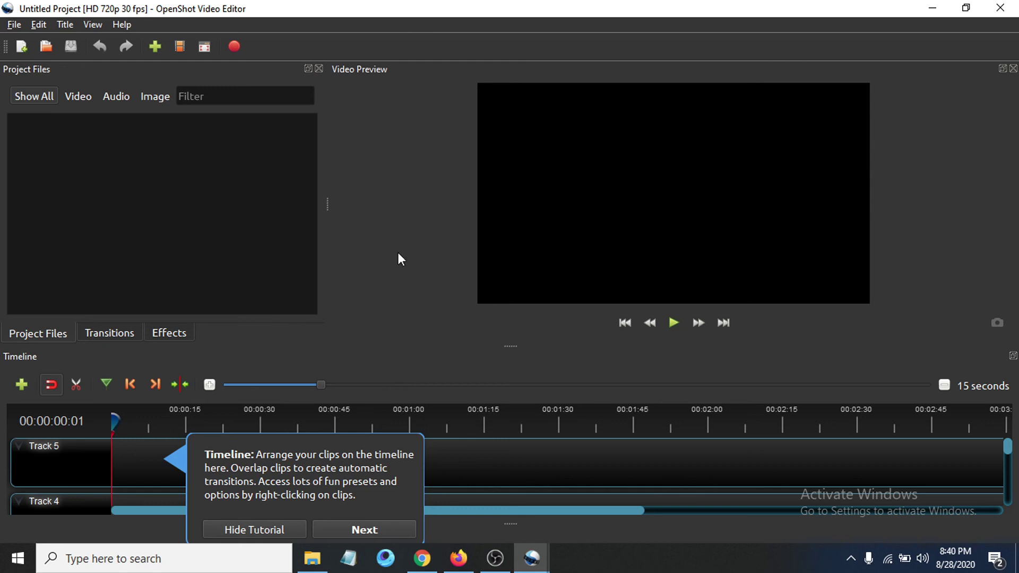
click(966, 7)
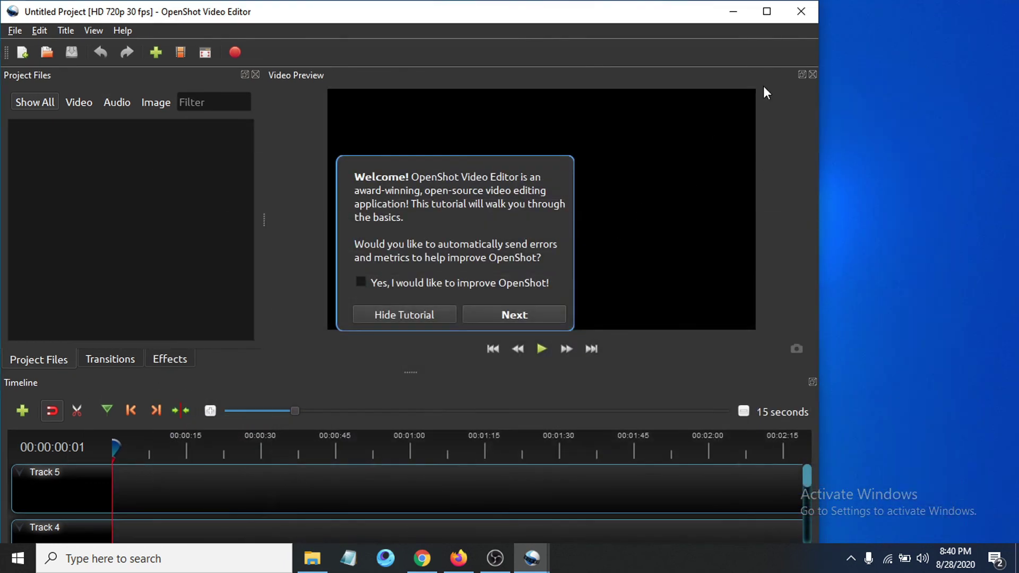
click(801, 11)
right_click(529, 181)
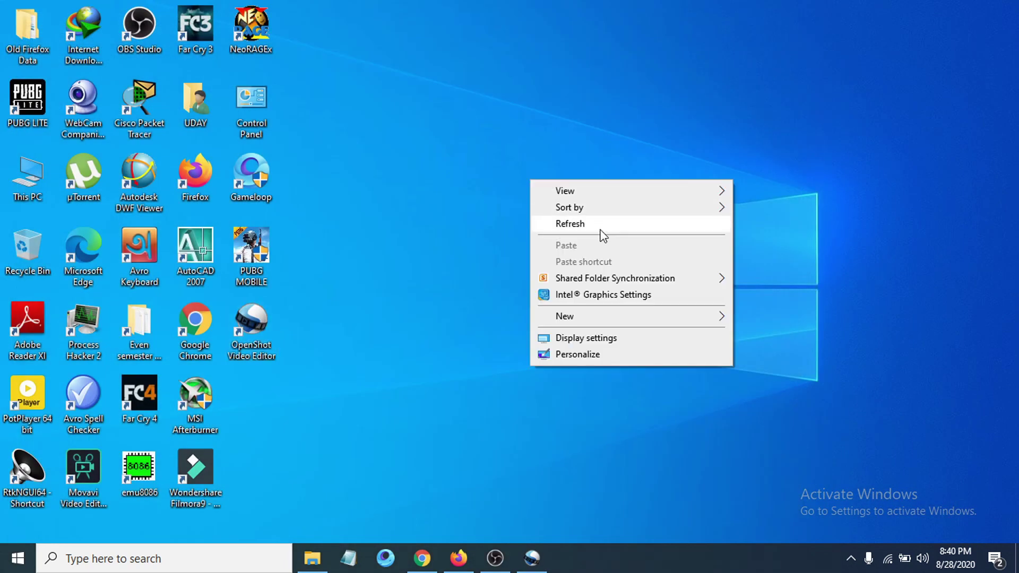